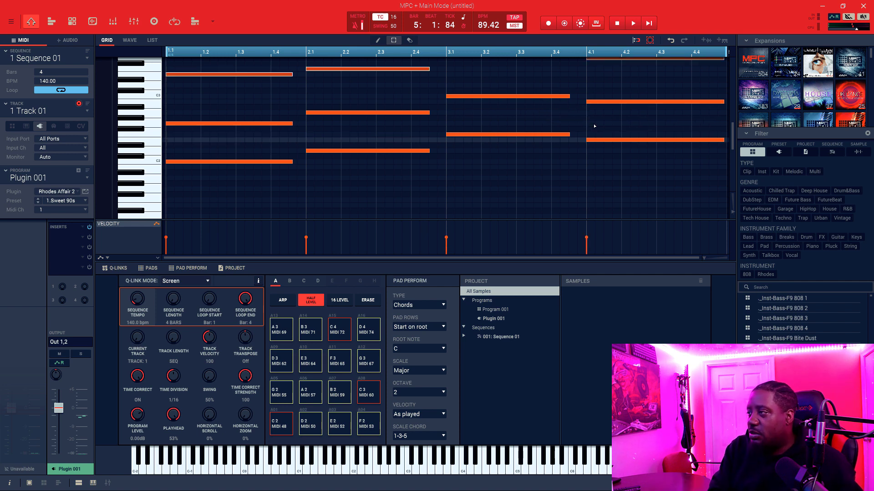
Try lowering the selected top chord notes by two octaves, audition the chords, and undo the move
{"action": "key", "text": "shift+Down"}
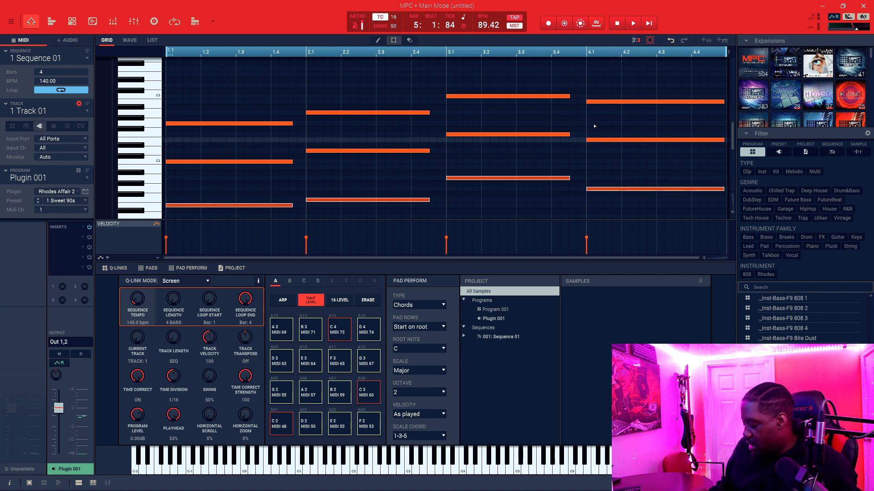
{"action": "key", "text": "space"}
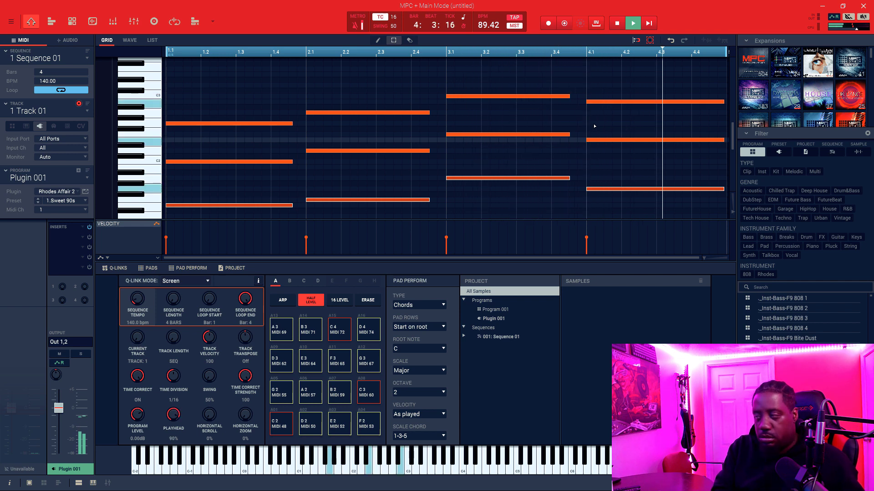
{"action": "key", "text": "ctrl+z"}
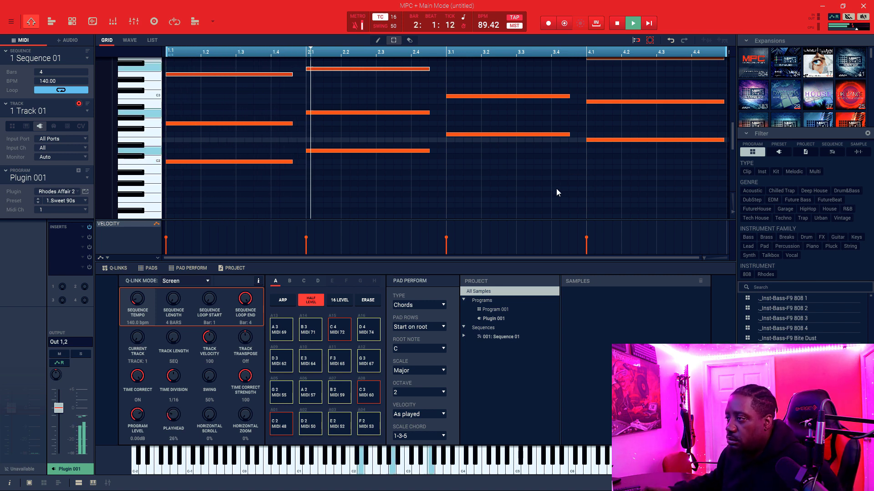
{"action": "scroll", "coordinate": [556, 188], "scroll_direction": "up", "scroll_amount": 3}
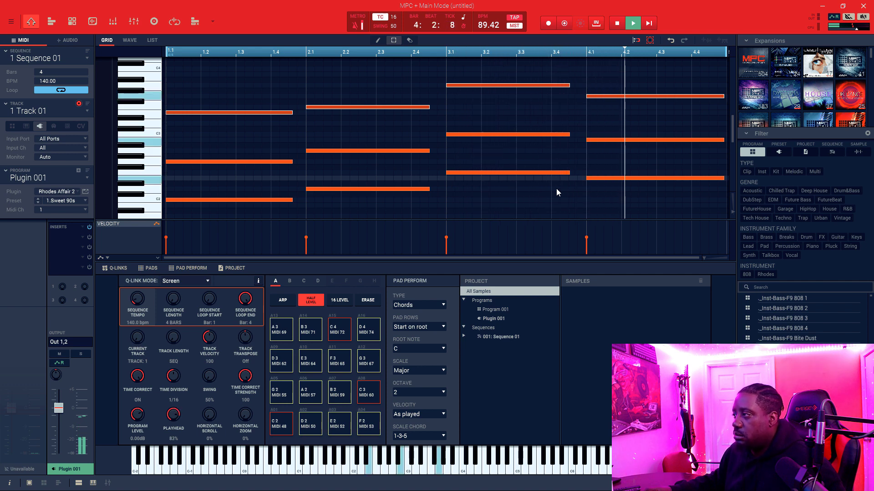
{"action": "scroll", "coordinate": [556, 188], "scroll_direction": "down", "scroll_amount": 1}
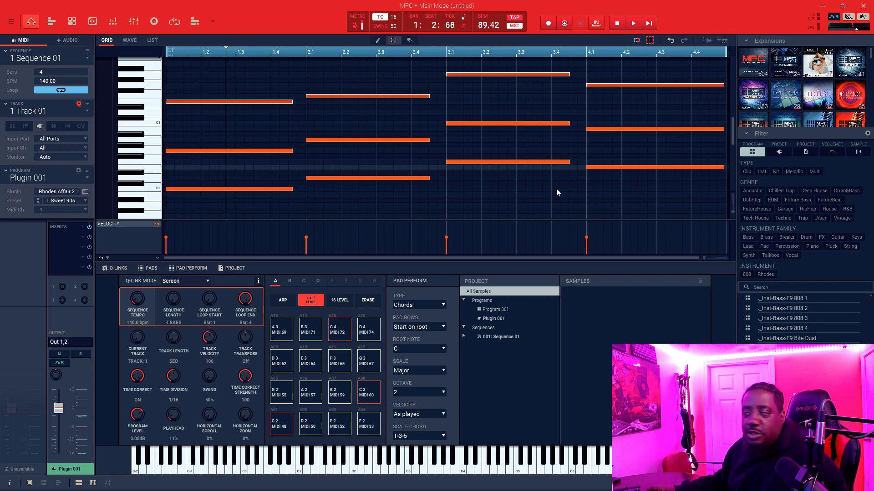
Add a new plugin program and load Melody Sauce 2 into it, with its window placed clear of the chord notes
{"action": "left_click", "coordinate": [78, 171]}
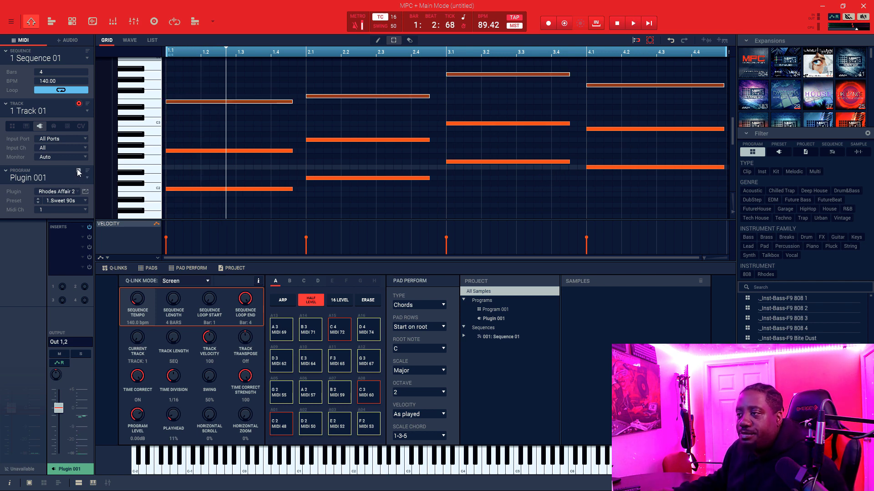
{"action": "left_click", "coordinate": [77, 192]}
{"action": "mouse_move", "coordinate": [274, 187]}
{"action": "left_mouse_down"}
{"action": "mouse_move", "coordinate": [242, 222]}
{"action": "mouse_move", "coordinate": [269, 180]}
{"action": "left_mouse_up"}
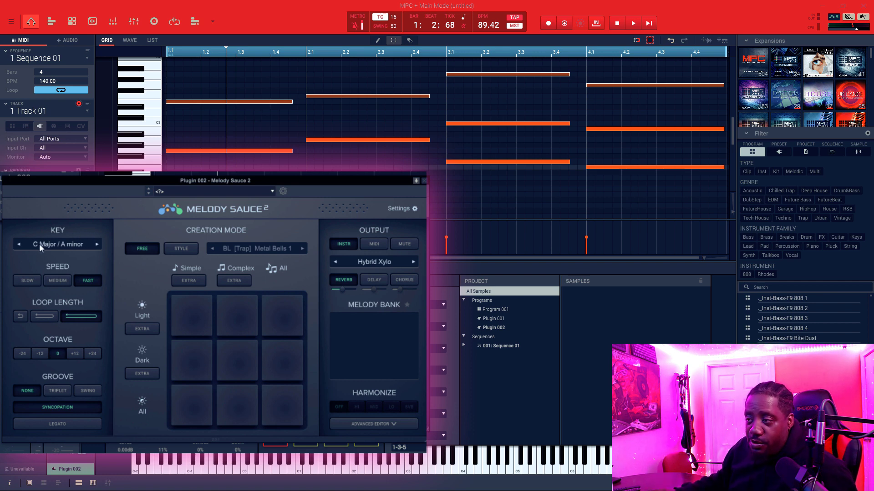
Set the Melody Sauce 2 key to C Major / A minor and try out its loop length options
{"action": "left_click", "coordinate": [57, 244]}
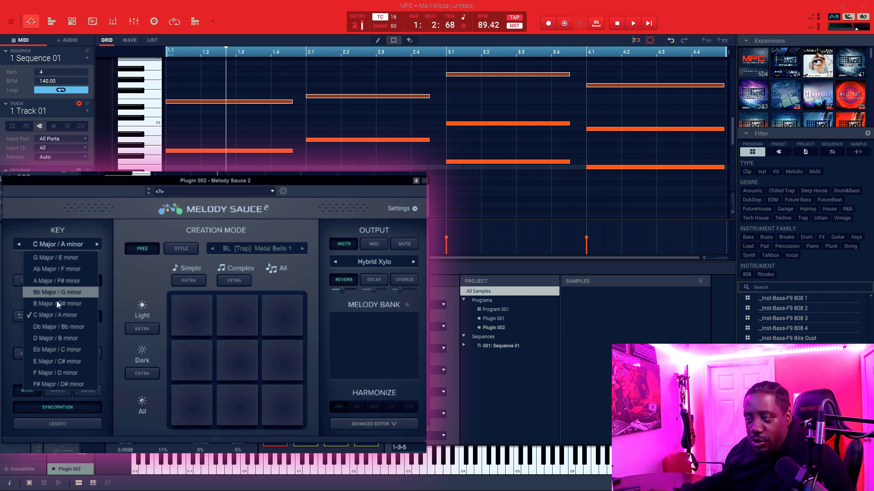
{"action": "left_click", "coordinate": [52, 315]}
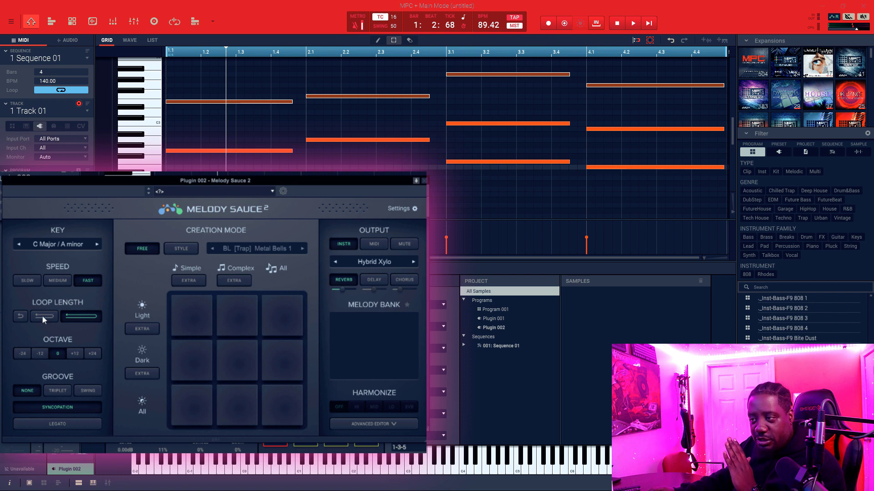
{"action": "left_click", "coordinate": [20, 317]}
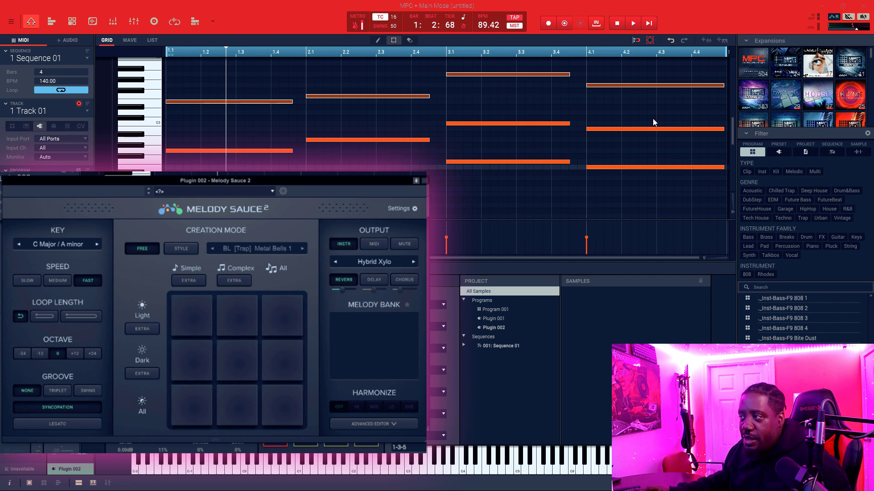
{"action": "left_click", "coordinate": [76, 316]}
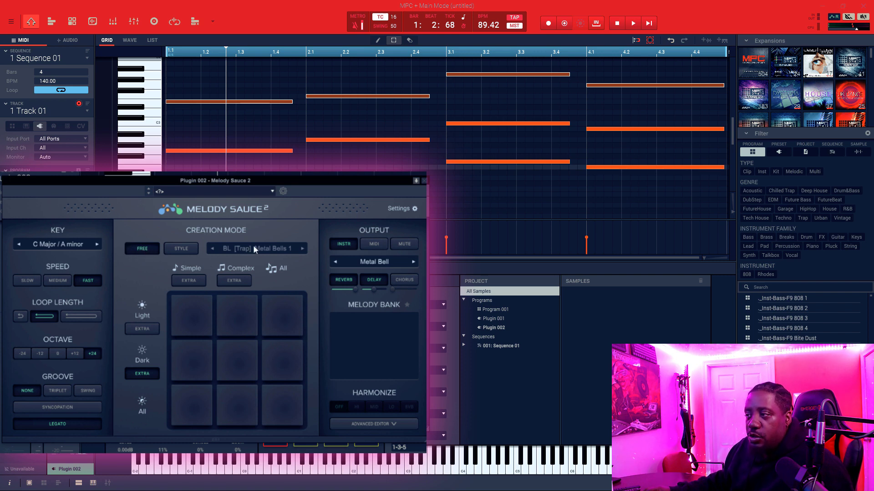
Examine the instrument categories and the Style mode's genre presets, and return the creation mode to Free
{"action": "left_click", "coordinate": [378, 261]}
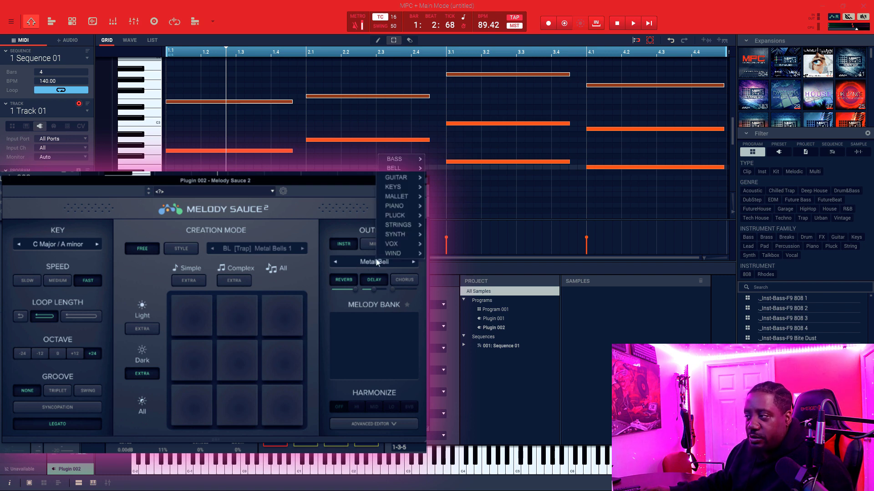
{"action": "left_click", "coordinate": [181, 250]}
{"action": "left_click", "coordinate": [261, 250]}
{"action": "mouse_move", "coordinate": [269, 250]}
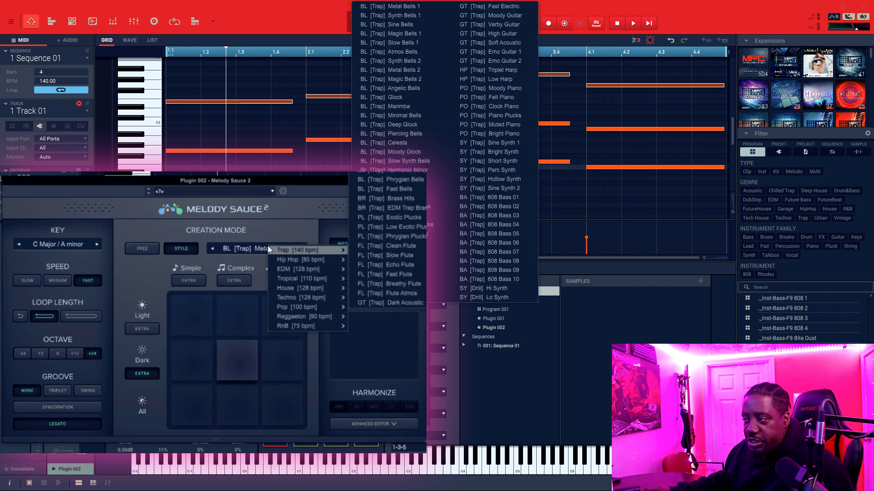
{"action": "left_click", "coordinate": [259, 232]}
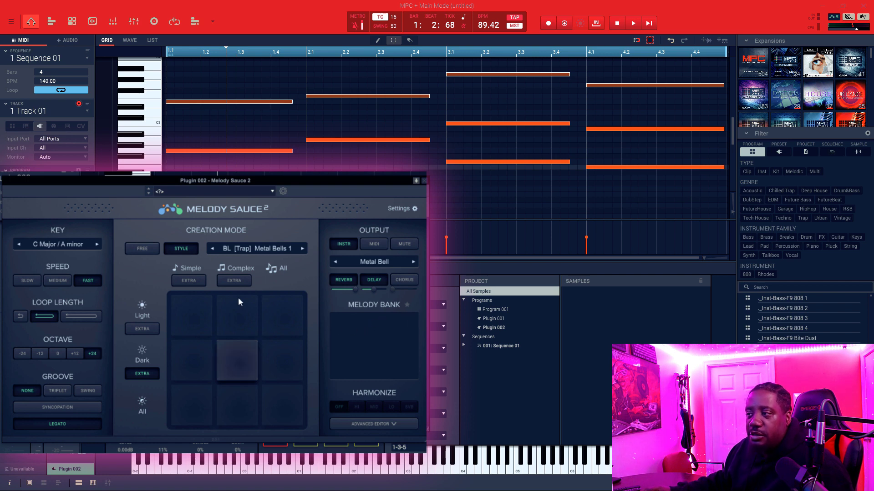
{"action": "left_click", "coordinate": [143, 249]}
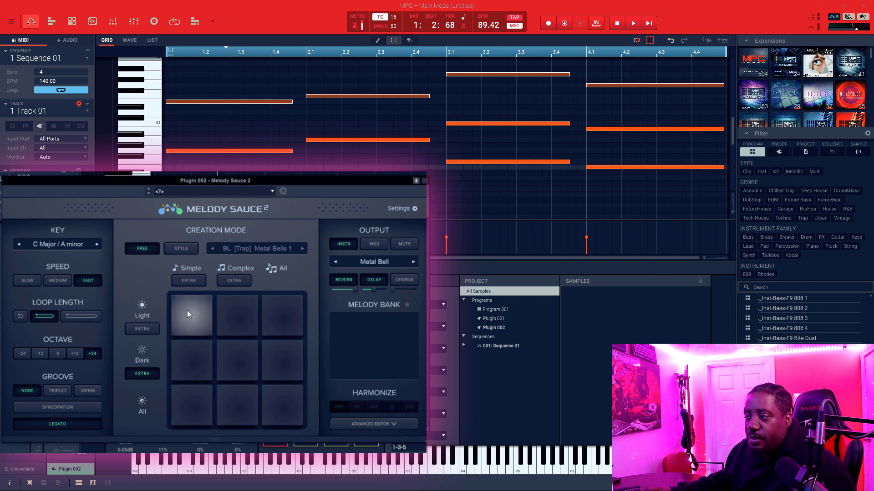
Generate a complex, dark melody with Dark's Extra option on, and reopen the Melody Sauce 2 window beside the grid
{"action": "left_click", "coordinate": [143, 374]}
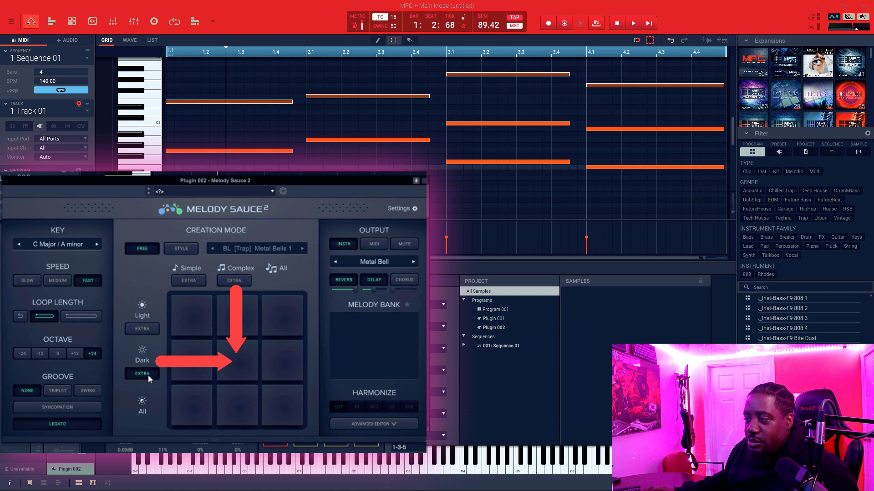
{"action": "left_click", "coordinate": [237, 364]}
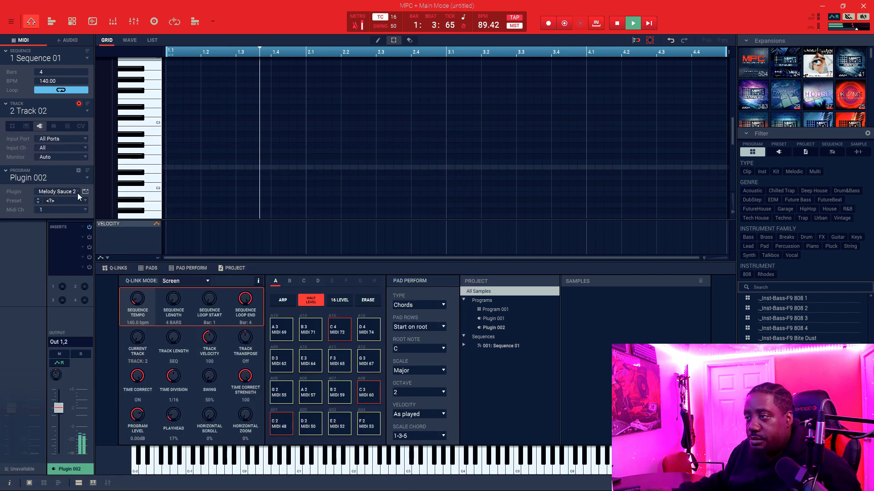
{"action": "left_click", "coordinate": [86, 191]}
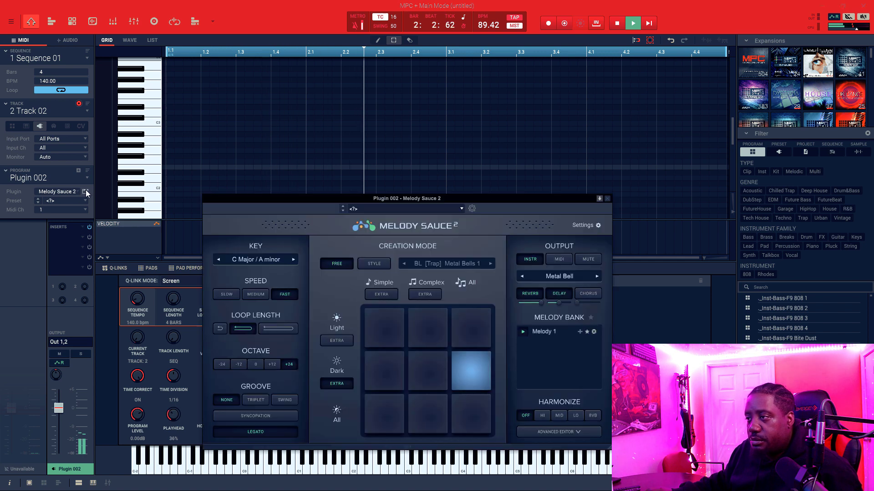
{"action": "left_click_drag", "start_coordinate": [376, 198], "coordinate": [200, 198]}
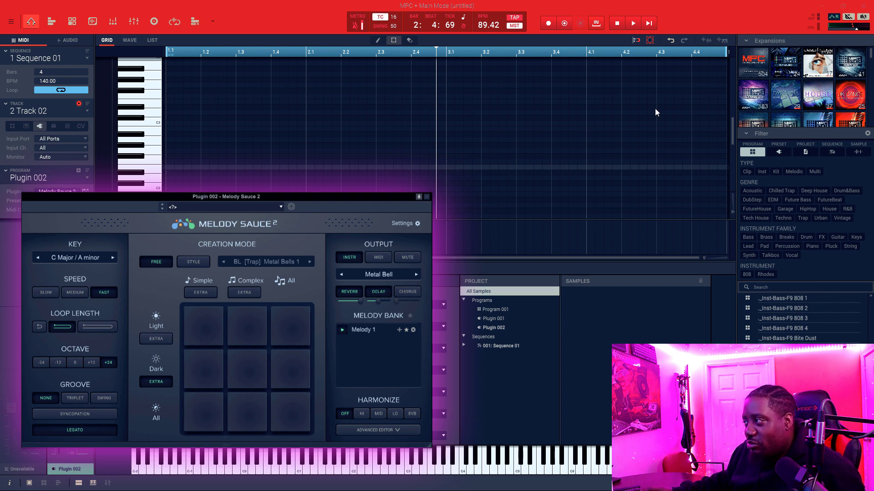
Set the loop length to the longest option and audition the melody with the chords
{"action": "left_click", "coordinate": [100, 327]}
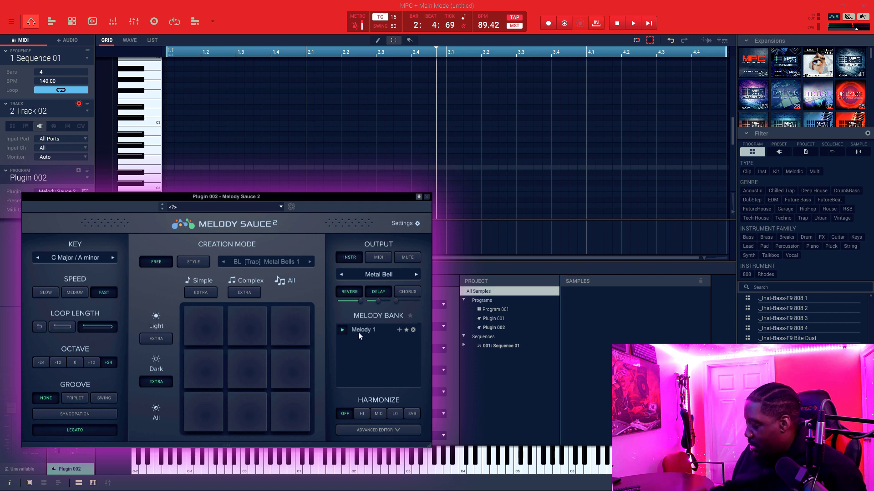
{"action": "key", "text": "space"}
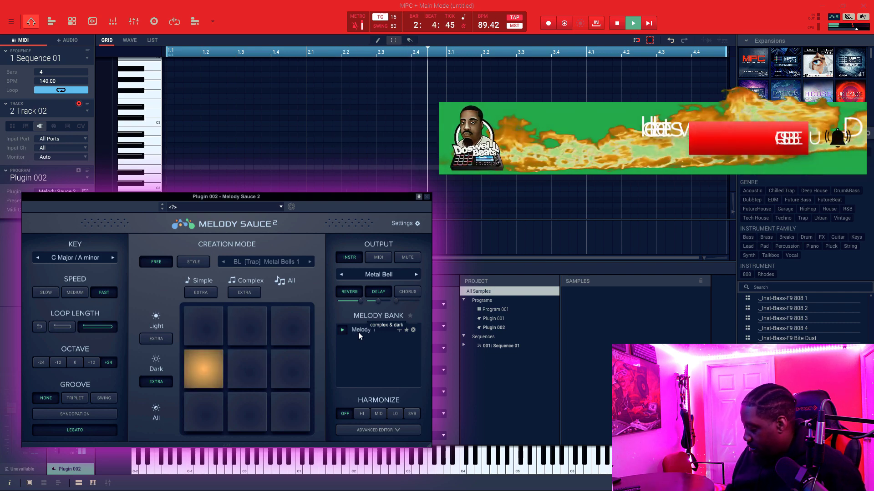
{"action": "key", "text": "space"}
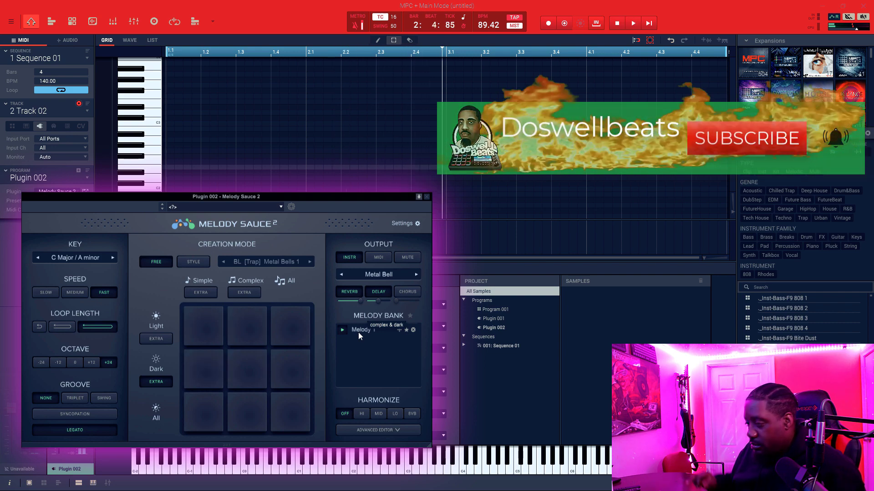
Set the melody's octave to +12 and audition it with the chords
{"action": "left_click", "coordinate": [91, 362]}
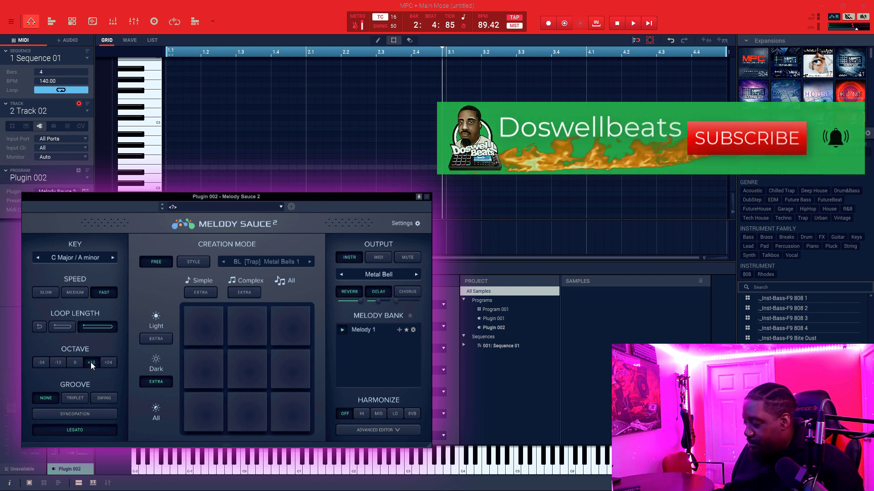
{"action": "key", "text": "space"}
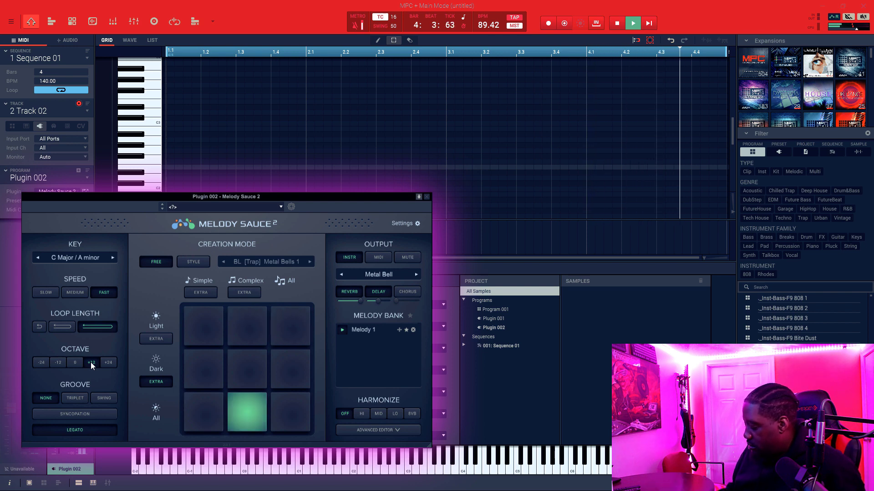
{"action": "key", "text": "space"}
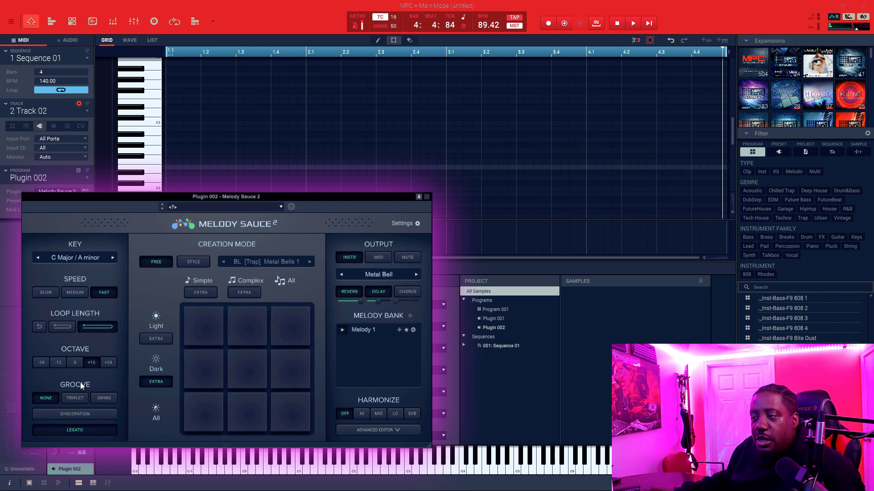
Audition the melody with the Triplet and Swing grooves, and set the groove back to None
{"action": "left_click", "coordinate": [77, 399]}
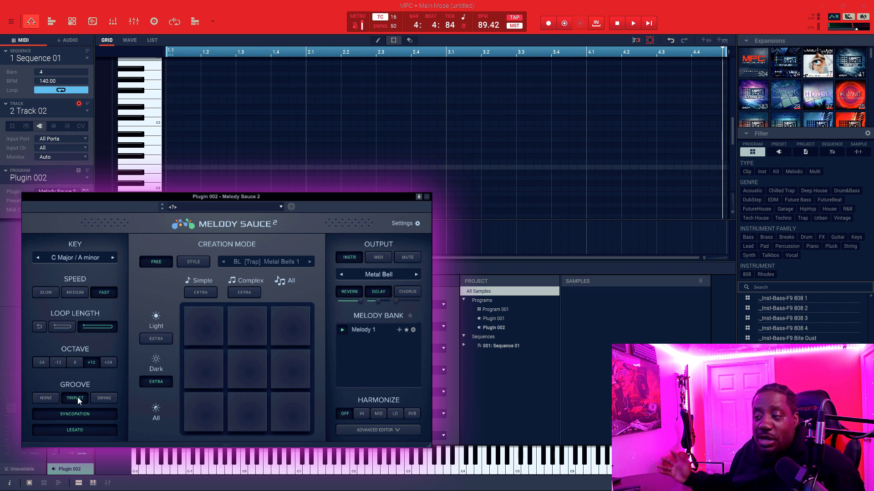
{"action": "key", "text": "space"}
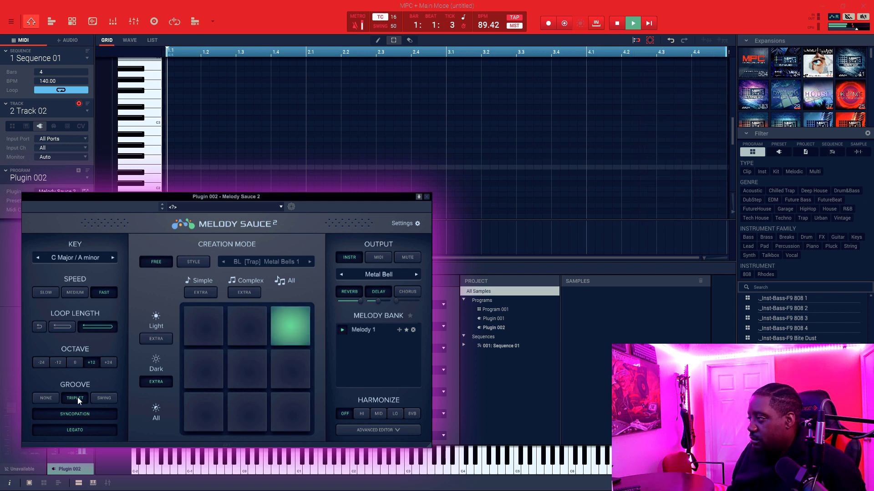
{"action": "key", "text": "space"}
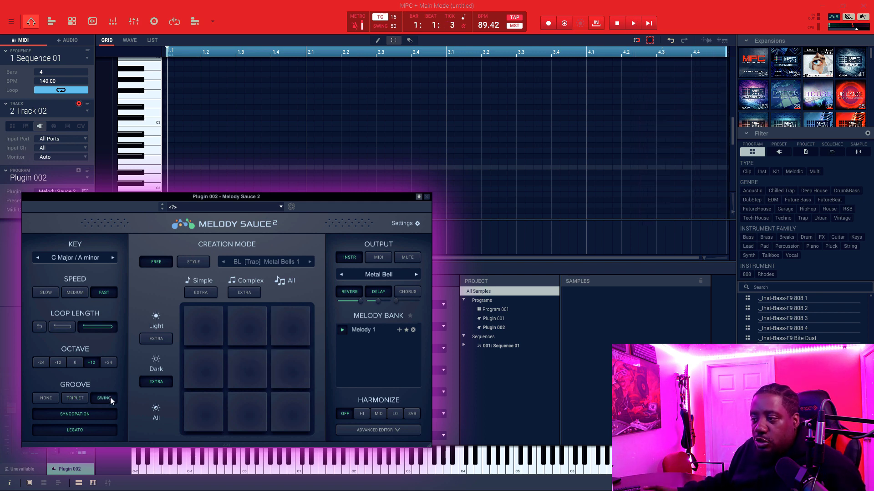
{"action": "key", "text": "space"}
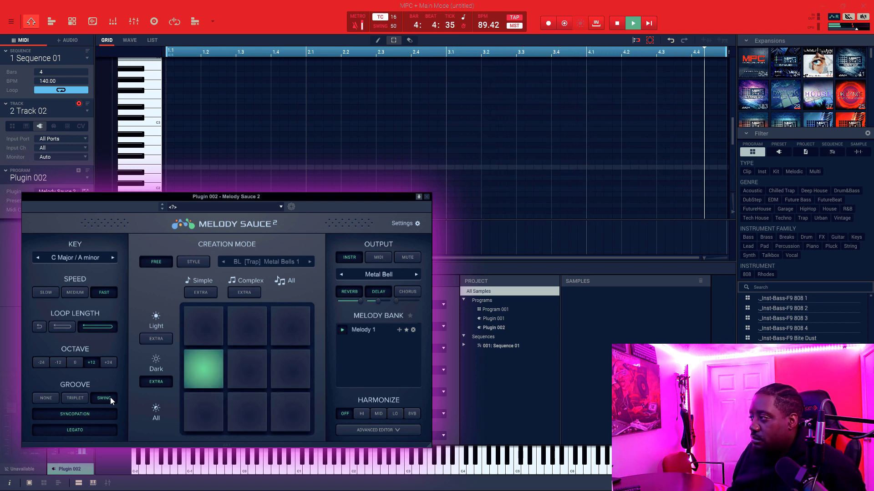
{"action": "key", "text": "space"}
{"action": "left_click", "coordinate": [43, 397]}
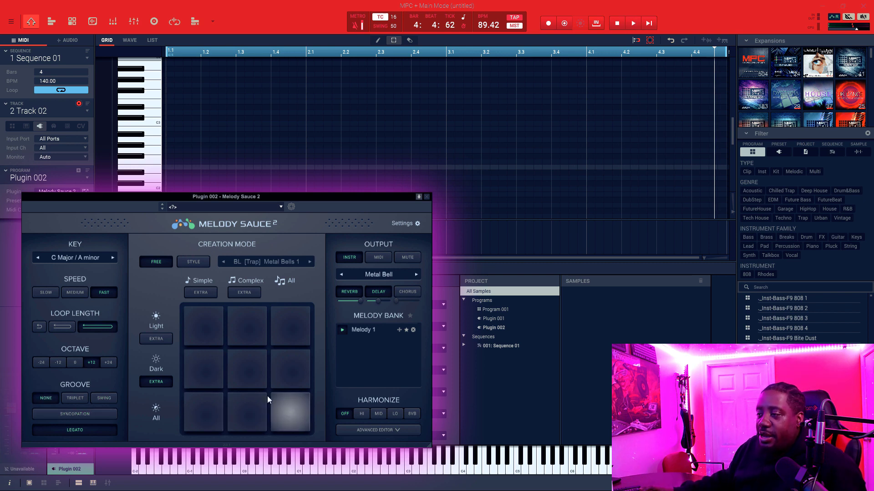
Change the melody's output instrument to the Bright Acoustic guitar and play the sequence
{"action": "left_click", "coordinate": [257, 307]}
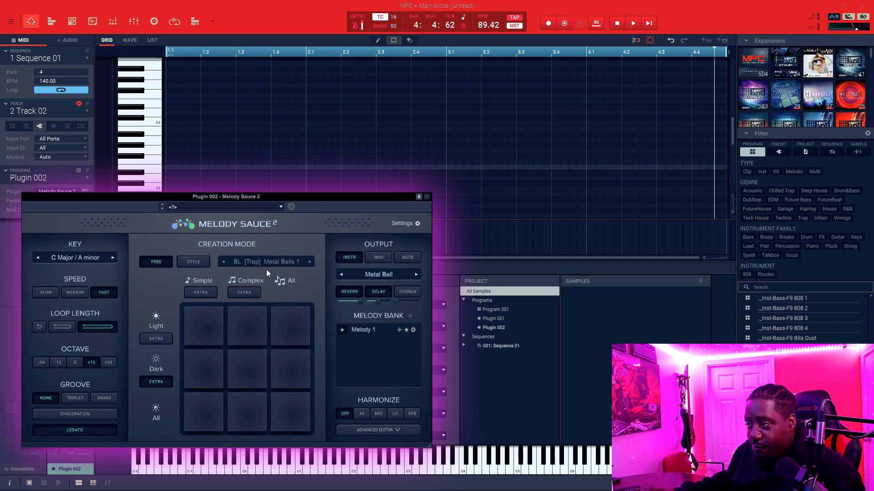
{"action": "left_click", "coordinate": [381, 275]}
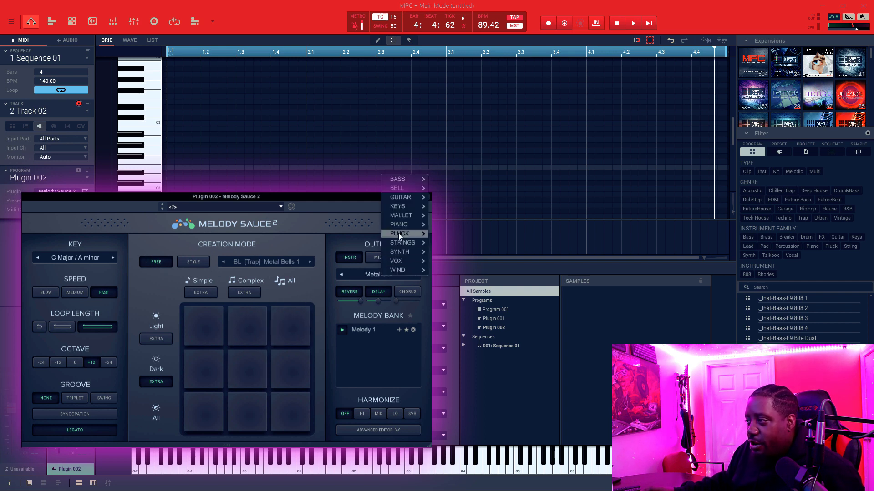
{"action": "mouse_move", "coordinate": [398, 233]}
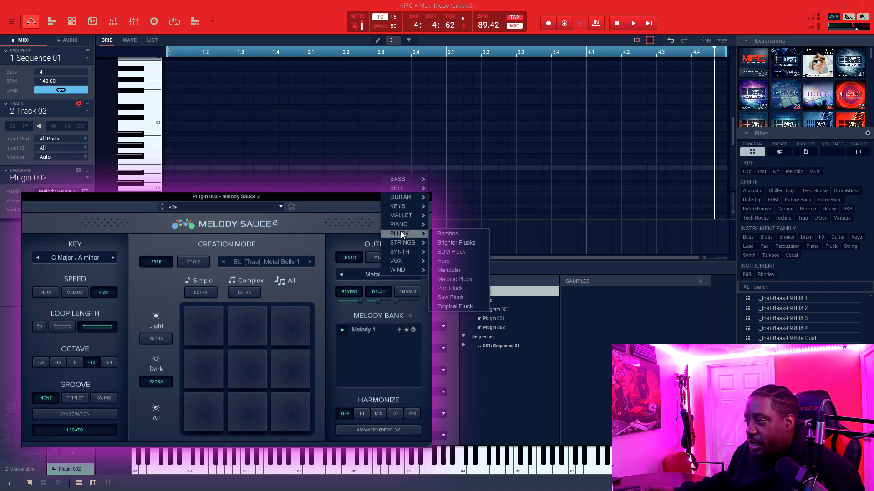
{"action": "mouse_move", "coordinate": [398, 188]}
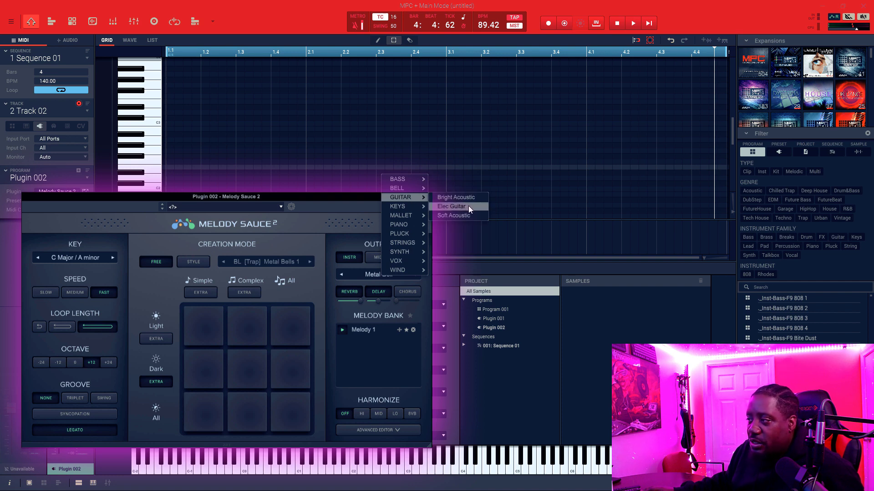
{"action": "left_click", "coordinate": [469, 205]}
{"action": "key", "text": "space"}
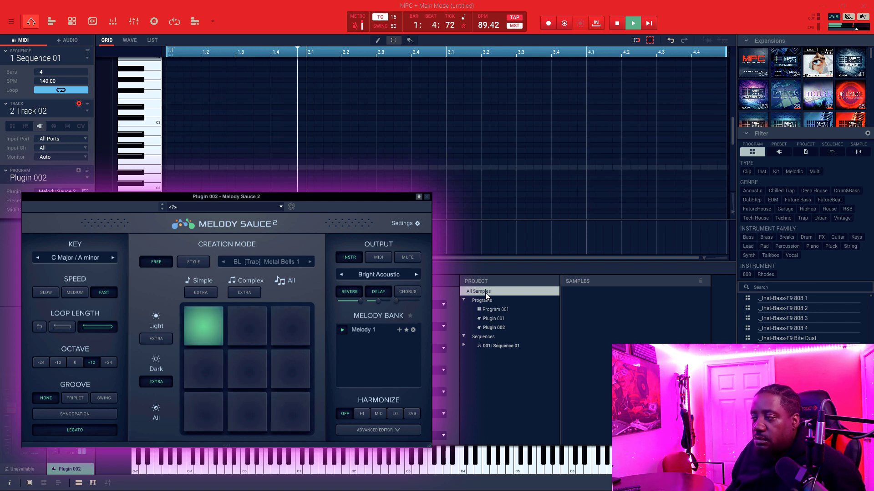
Generate a melody from the all-complexity, all-mood pad, set its loop length to the curved-arrow option and audition it with the chords
{"action": "key", "text": "space"}
{"action": "left_click", "coordinate": [304, 388]}
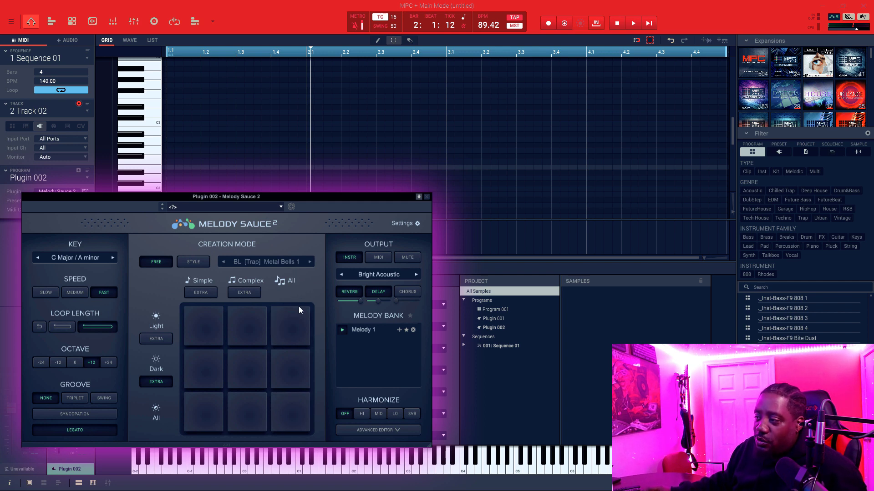
{"action": "left_click", "coordinate": [291, 410]}
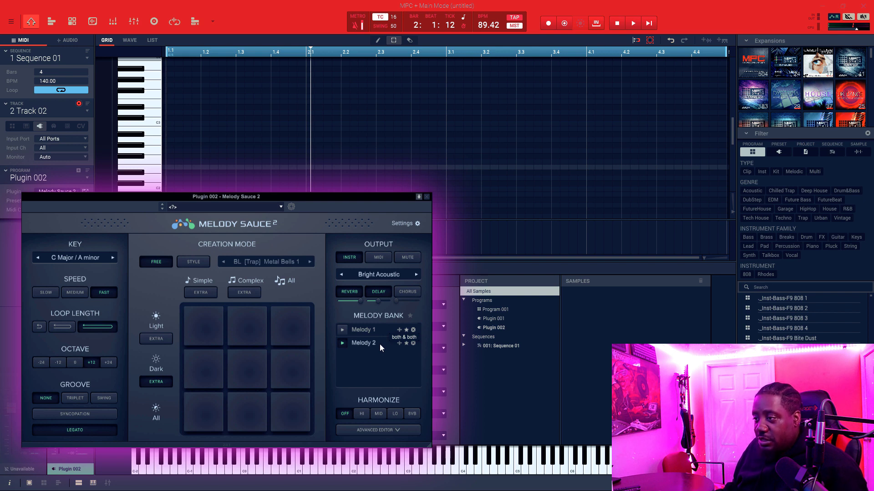
{"action": "key", "text": "space"}
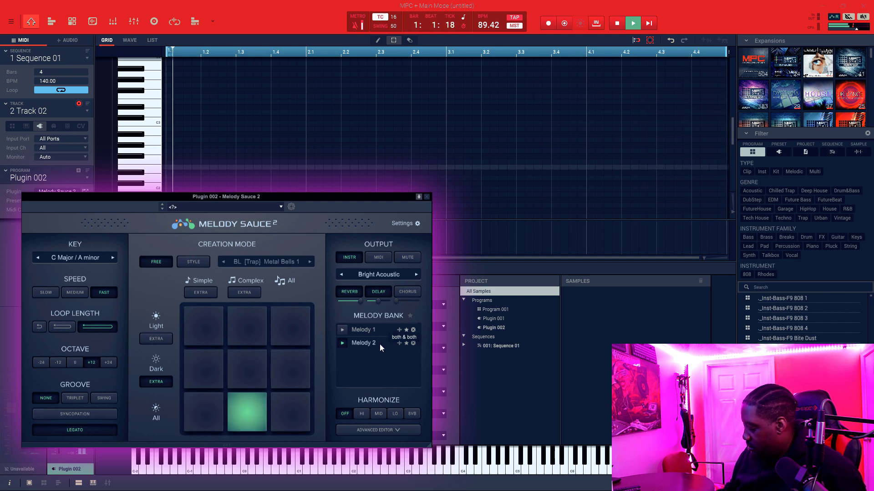
{"action": "key", "text": "space"}
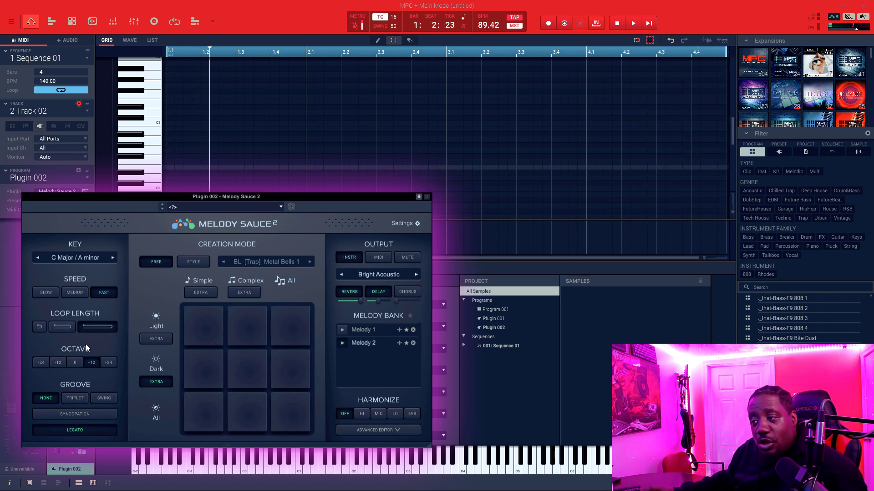
{"action": "left_click", "coordinate": [38, 326]}
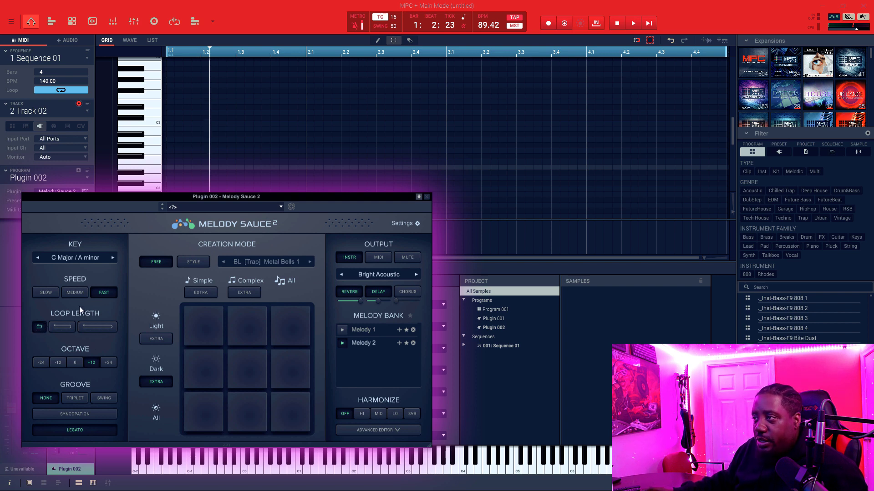
{"action": "key", "text": "space"}
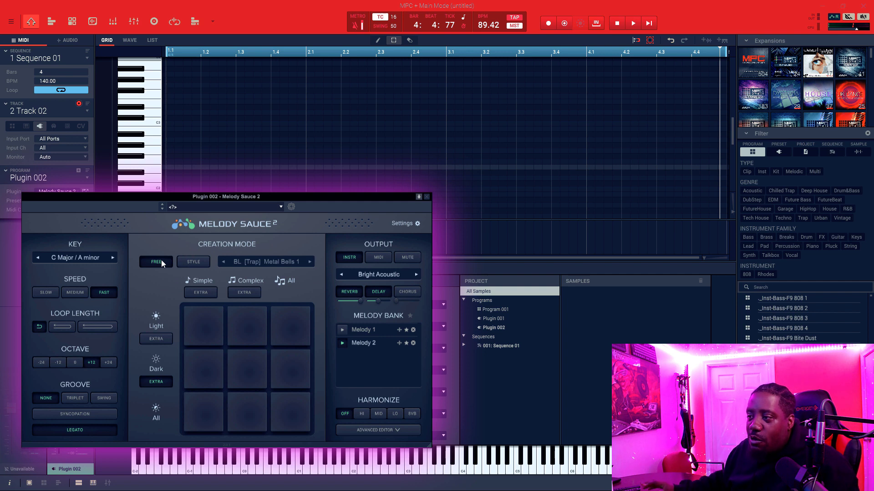
Switch to Style creation mode with the RnB Marimba preset, then generate a complex, dark melody and play it with the chords
{"action": "left_click", "coordinate": [199, 260]}
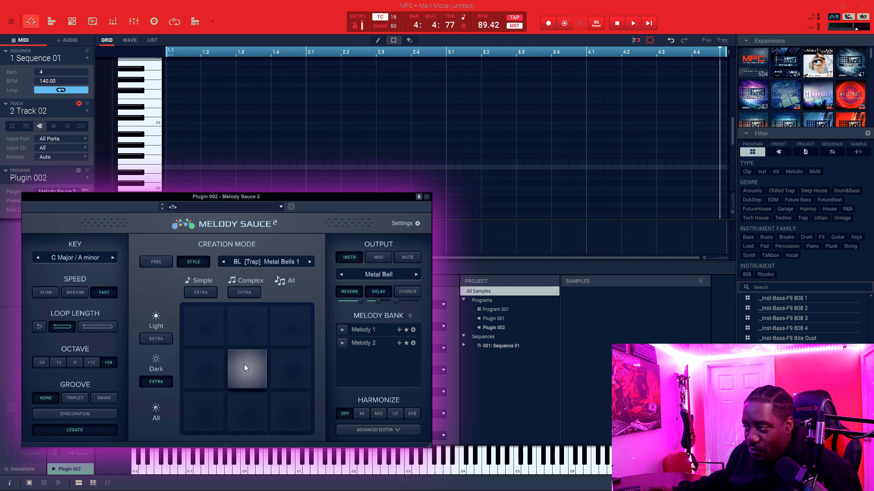
{"action": "left_click", "coordinate": [269, 263]}
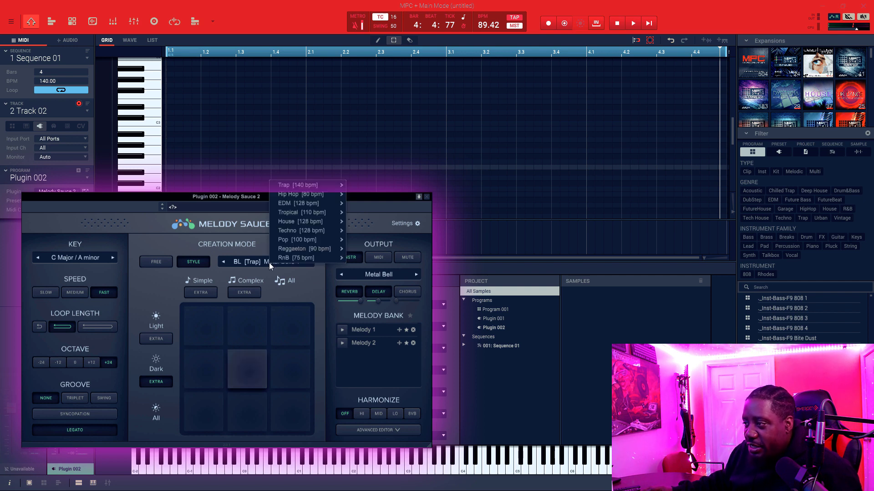
{"action": "mouse_move", "coordinate": [285, 257]}
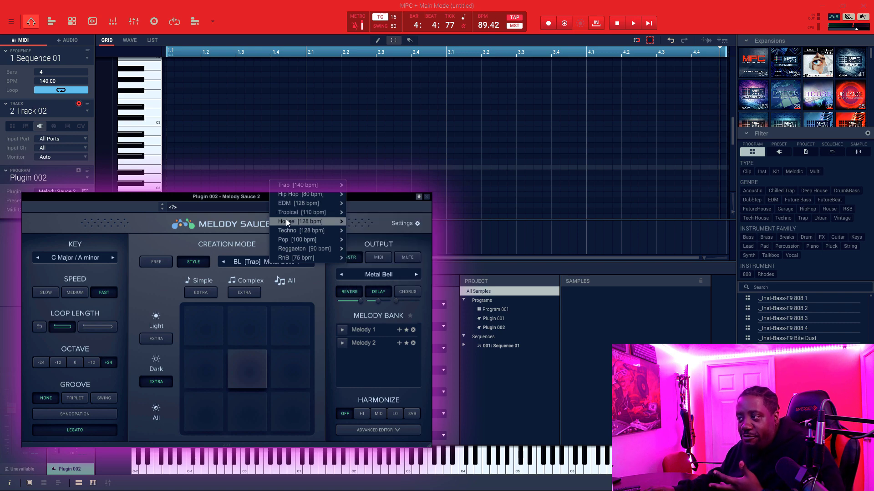
{"action": "mouse_move", "coordinate": [286, 220]}
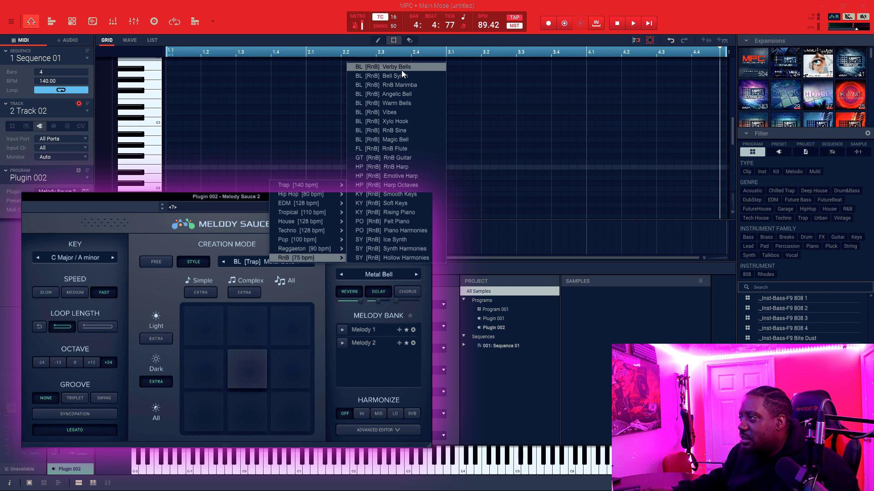
{"action": "left_click", "coordinate": [426, 86]}
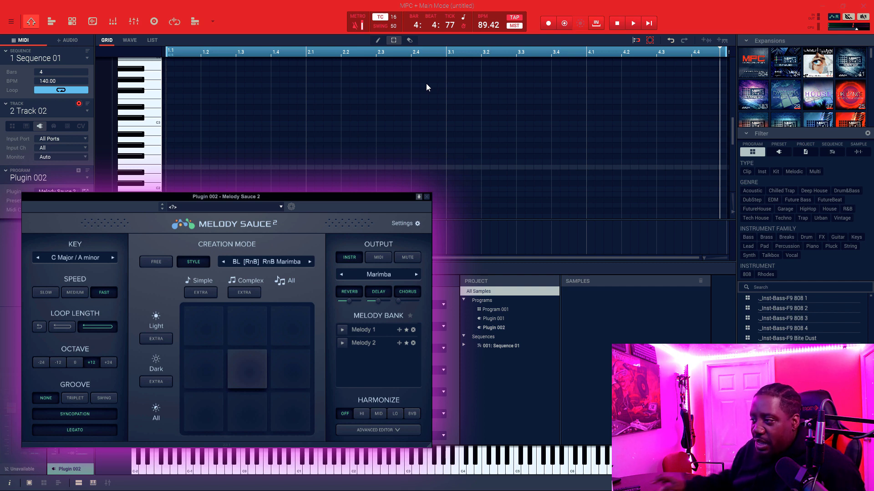
{"action": "left_click", "coordinate": [247, 375]}
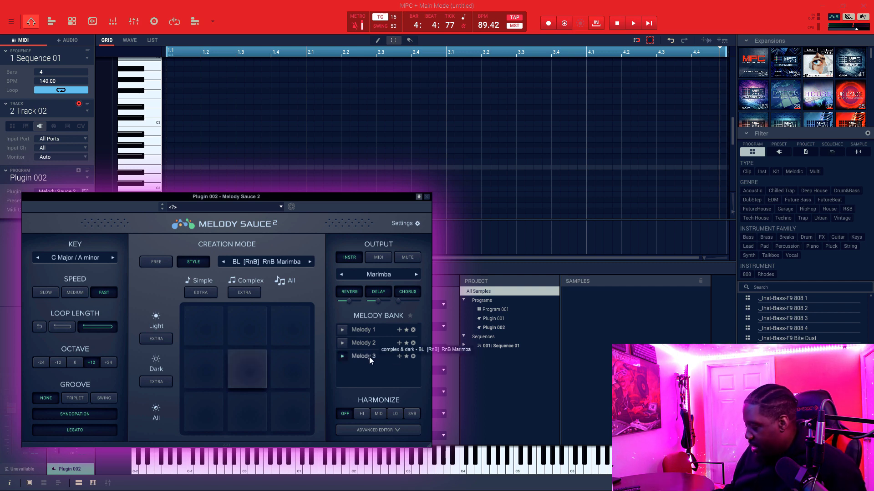
{"action": "key", "text": "space"}
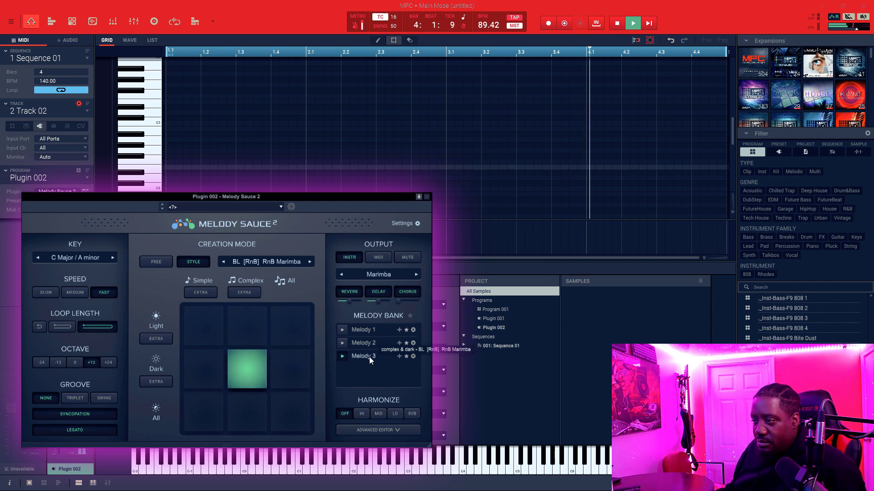
Audition the marimba melody at octaves +24, 0, -12 and -24, and set the octave back to +12
{"action": "left_click", "coordinate": [111, 361]}
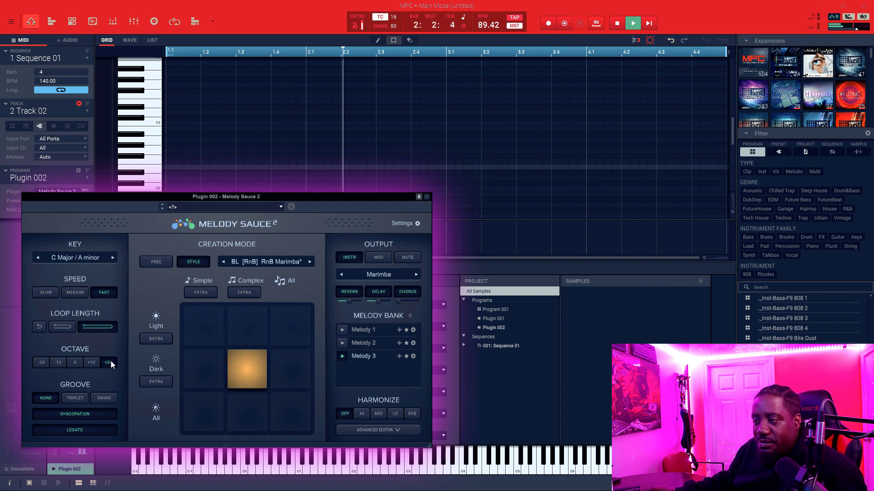
{"action": "left_click", "coordinate": [73, 364]}
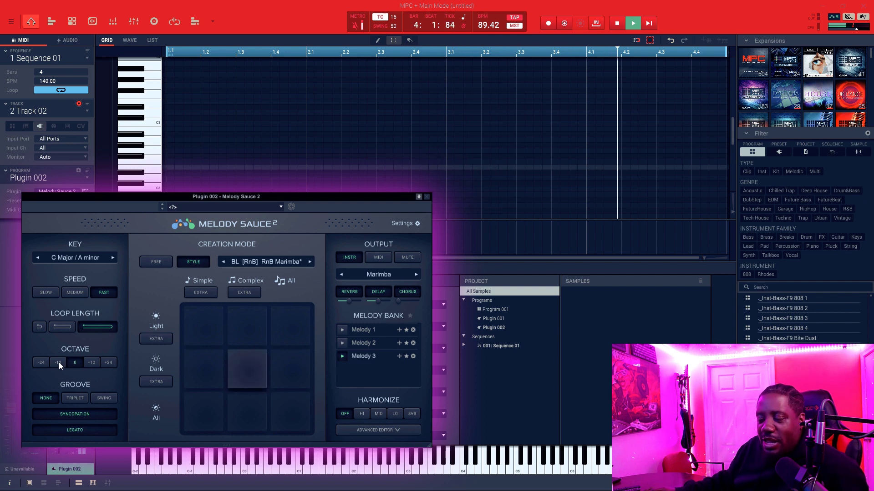
{"action": "left_click", "coordinate": [58, 362]}
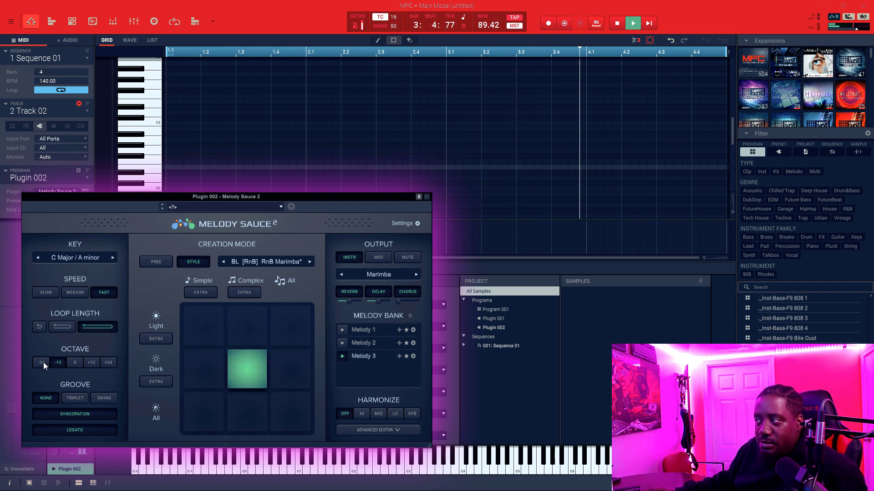
{"action": "left_click", "coordinate": [42, 363]}
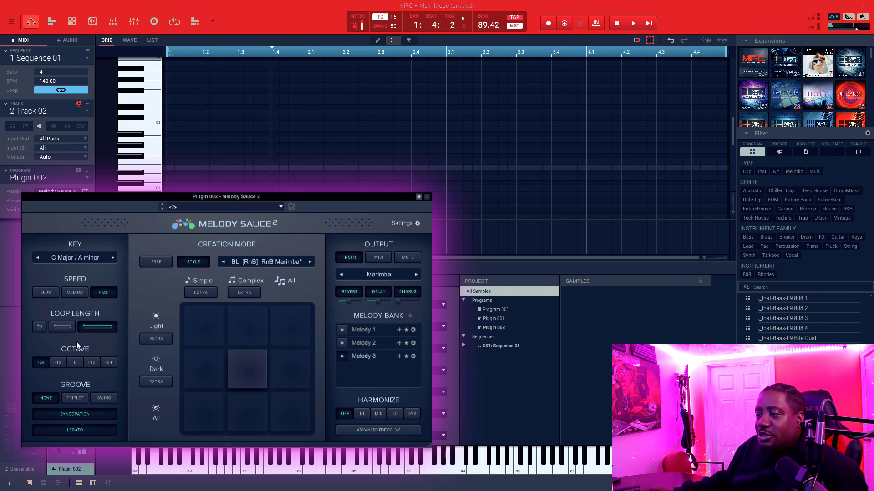
{"action": "left_click", "coordinate": [91, 366]}
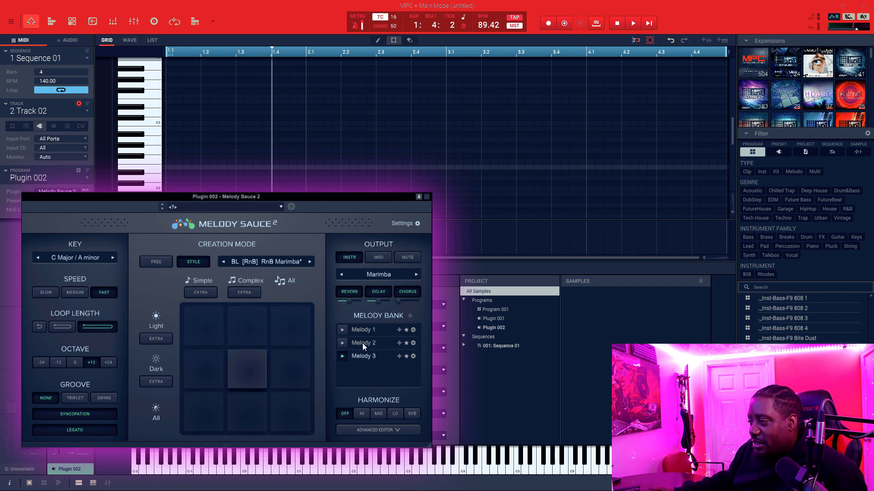
Recall Melody 2, audition it with the Mid, Lo, 8vb and Hi harmonies, and set Harmonize back to Off
{"action": "left_click", "coordinate": [342, 344]}
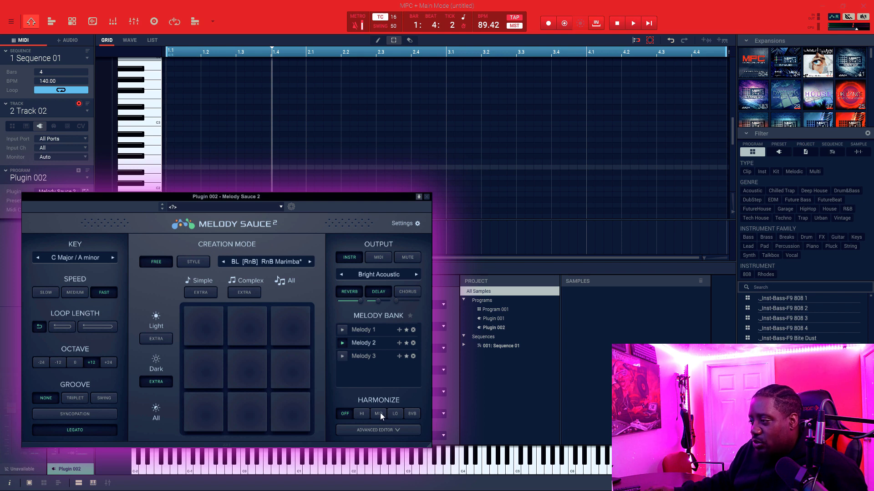
{"action": "left_click", "coordinate": [380, 413]}
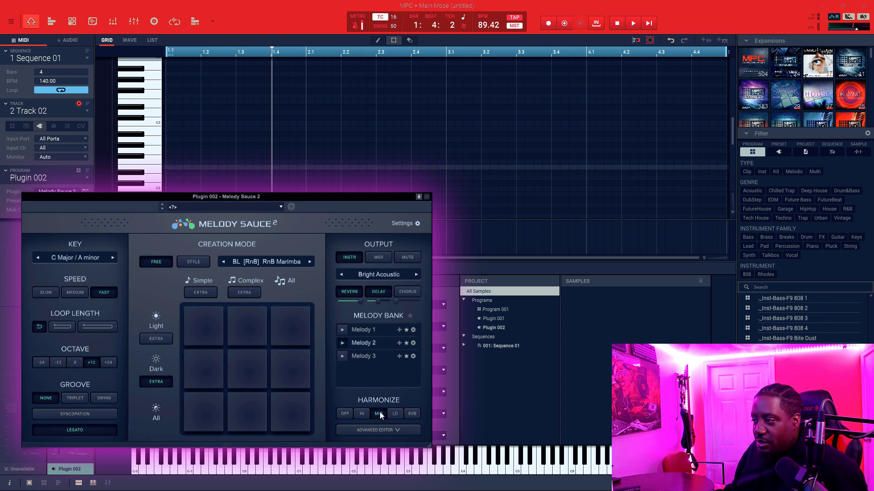
{"action": "key", "text": "space"}
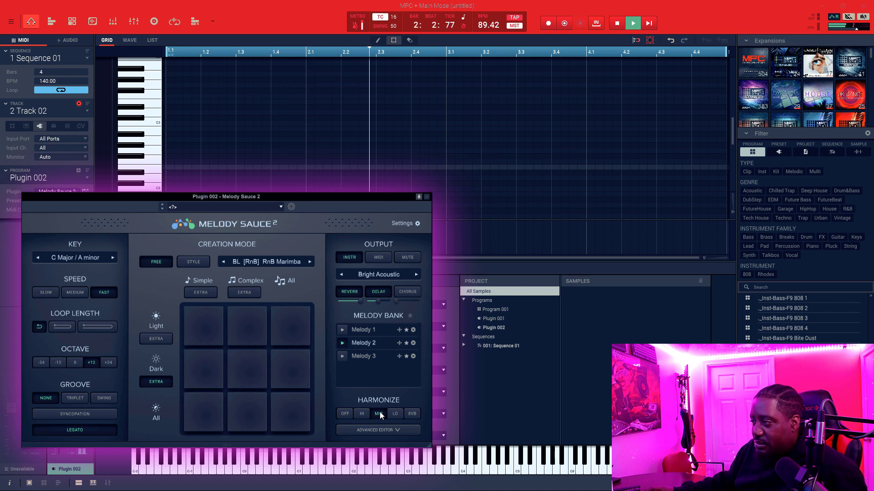
{"action": "left_click", "coordinate": [379, 414]}
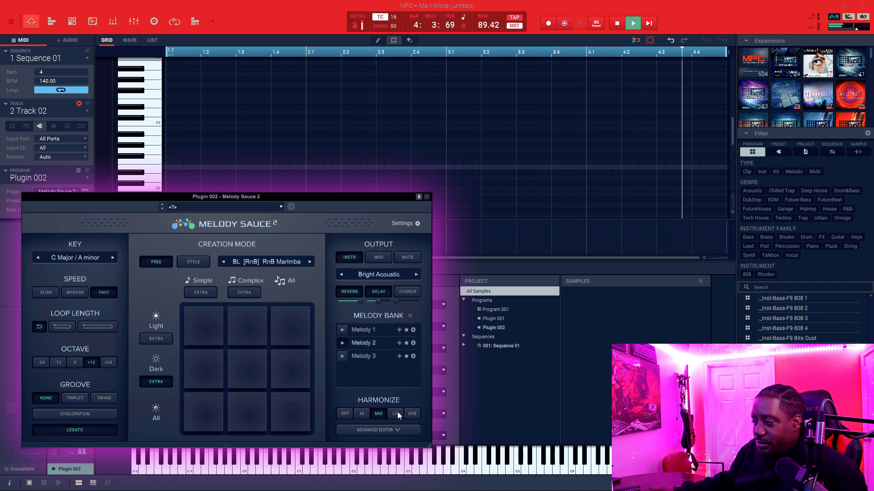
{"action": "left_click", "coordinate": [396, 413]}
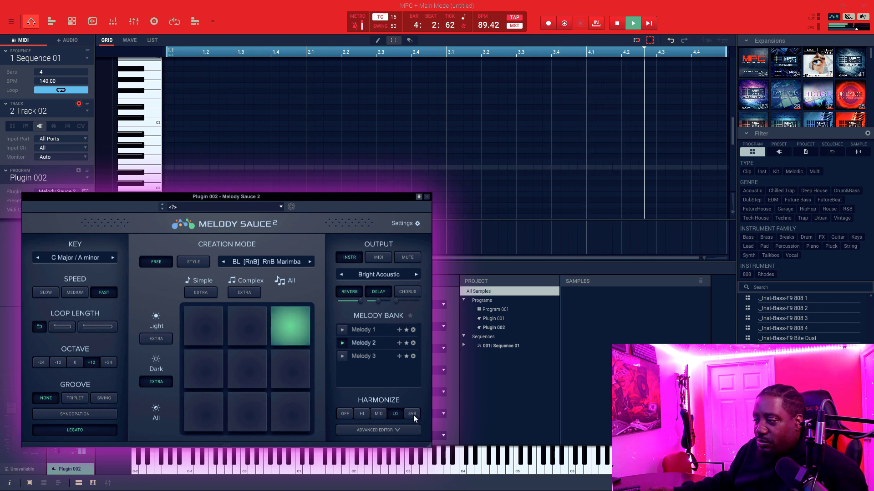
{"action": "left_click", "coordinate": [413, 414]}
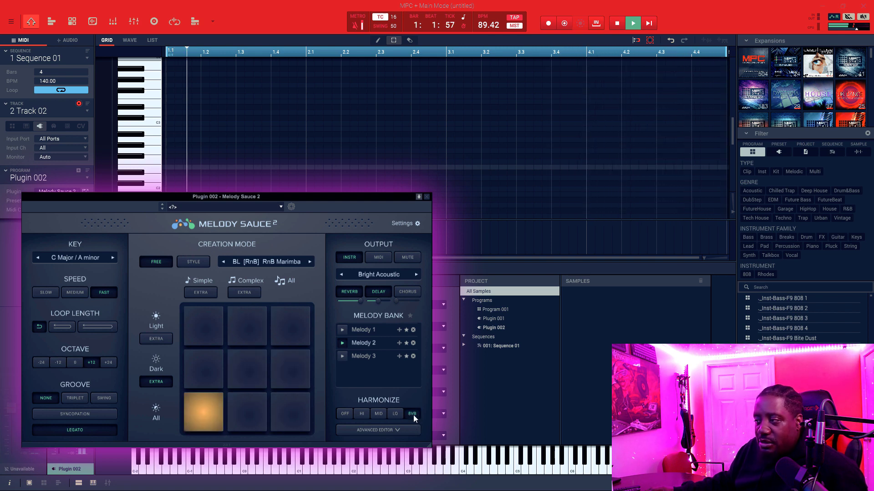
{"action": "left_click", "coordinate": [364, 413]}
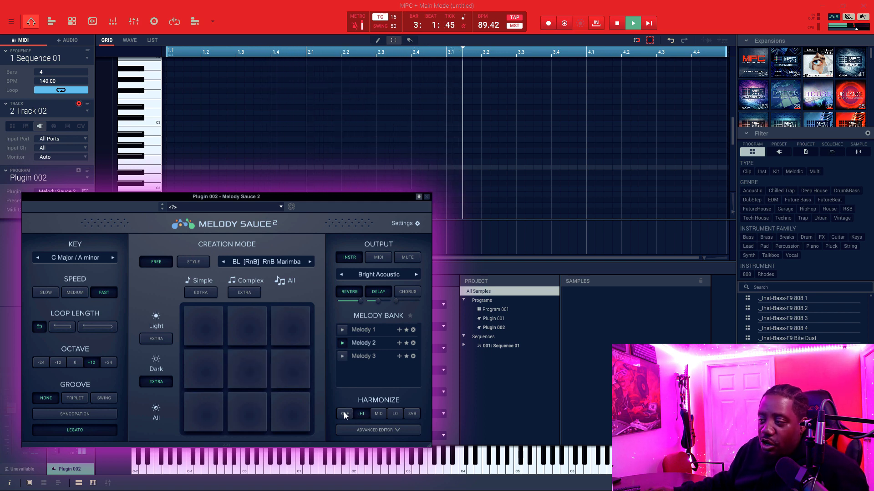
{"action": "left_click", "coordinate": [344, 414]}
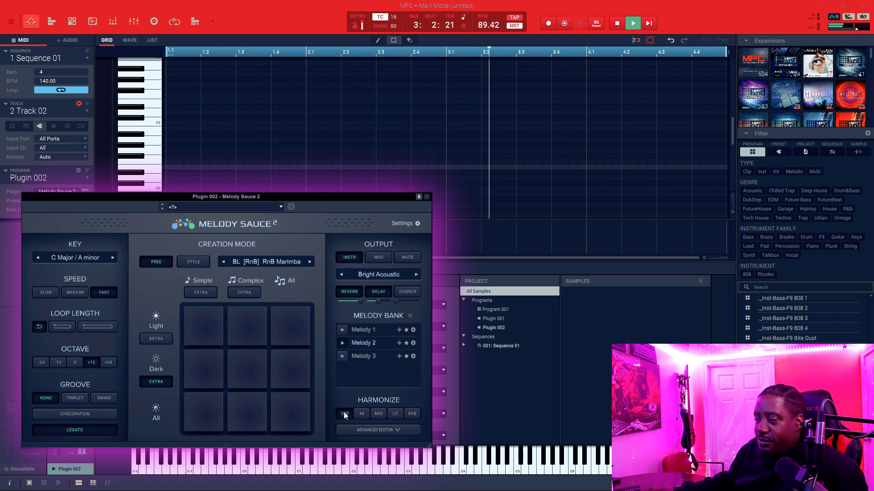
Enable chorus on Melody 2 at about half, raise its delay, lower its reverb amount, and stop playback
{"action": "left_click", "coordinate": [409, 293]}
{"action": "left_click_drag", "start_coordinate": [395, 299], "coordinate": [417, 302]}
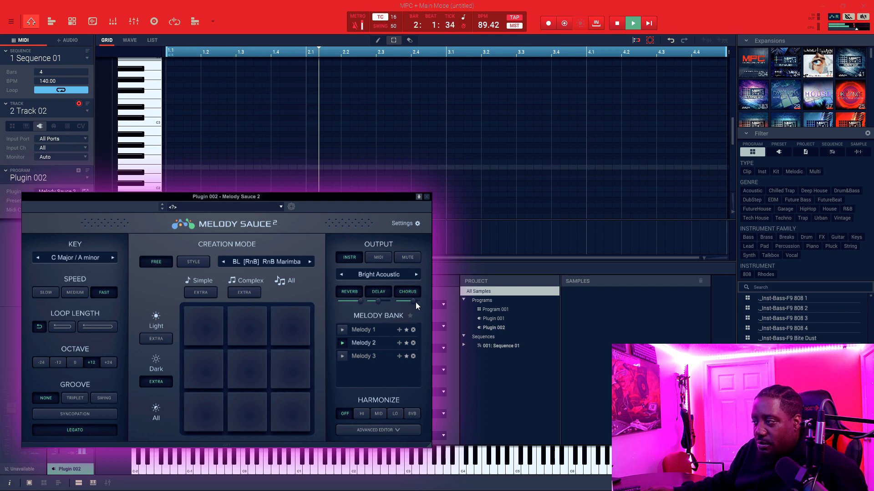
{"action": "left_click_drag", "start_coordinate": [416, 302], "coordinate": [346, 302]}
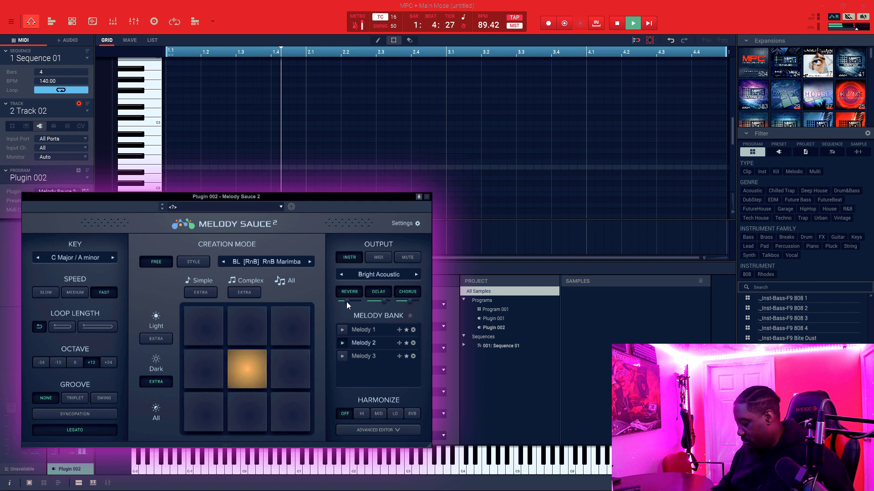
{"action": "key", "text": "space"}
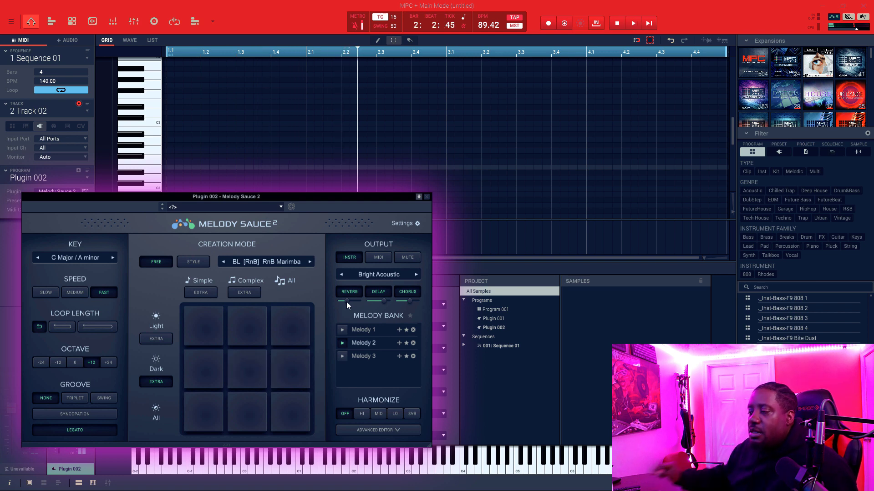